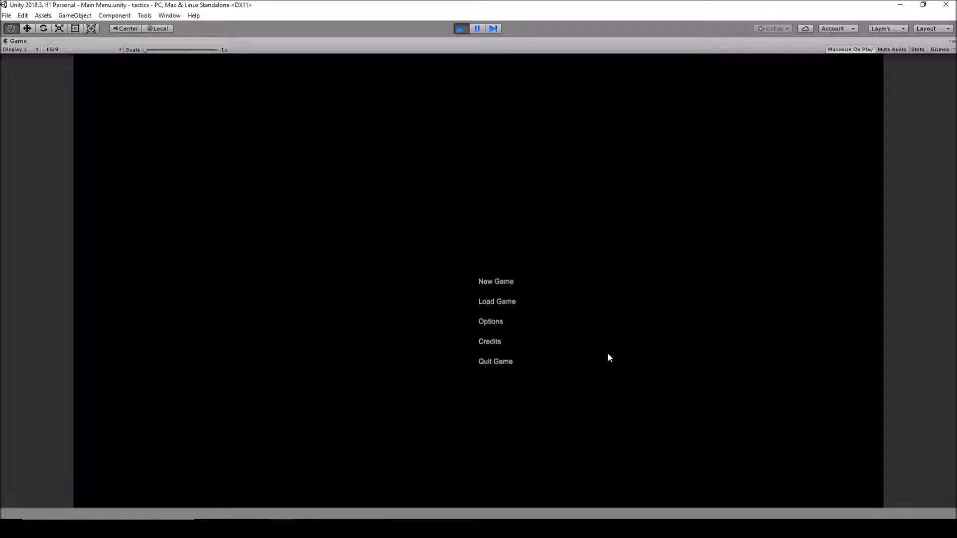
# Step: Stop play mode on the Main Menu scene and clear the Hierarchy selection
pyautogui.click(459, 28)
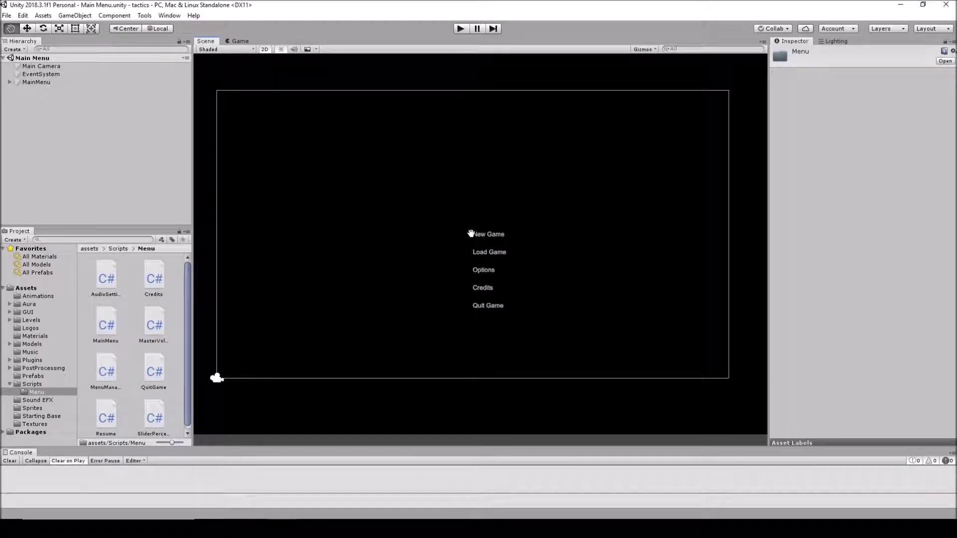
pyautogui.click(87, 122)
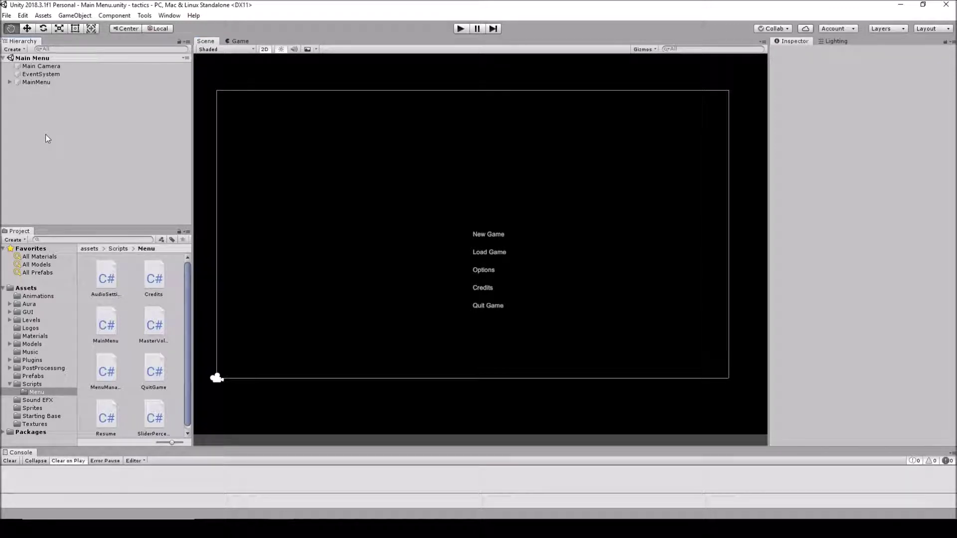
# Step: Create a new scene, delete its Directional Light, and switch the Scene view to 2D
pyautogui.hotkey('ctrl', 'n')
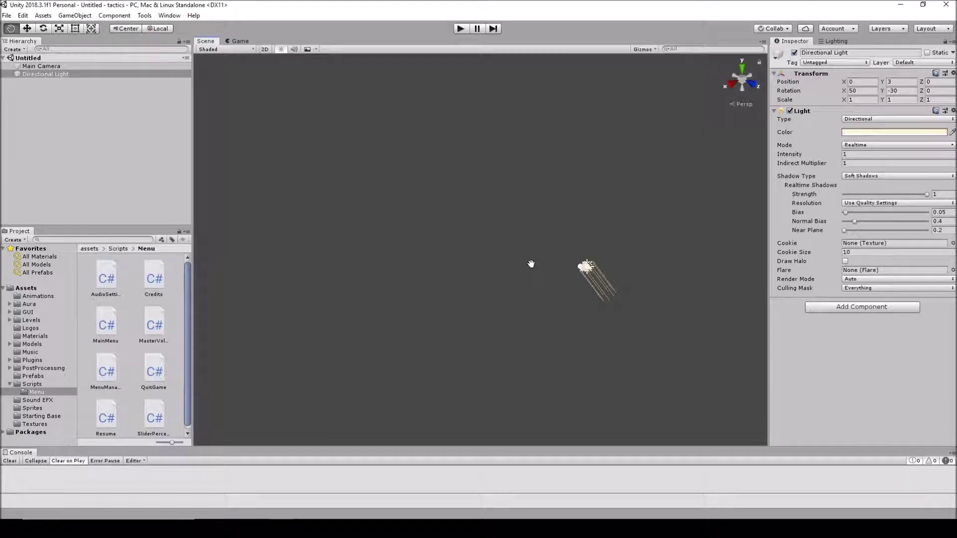
pyautogui.rightClick(59, 76)
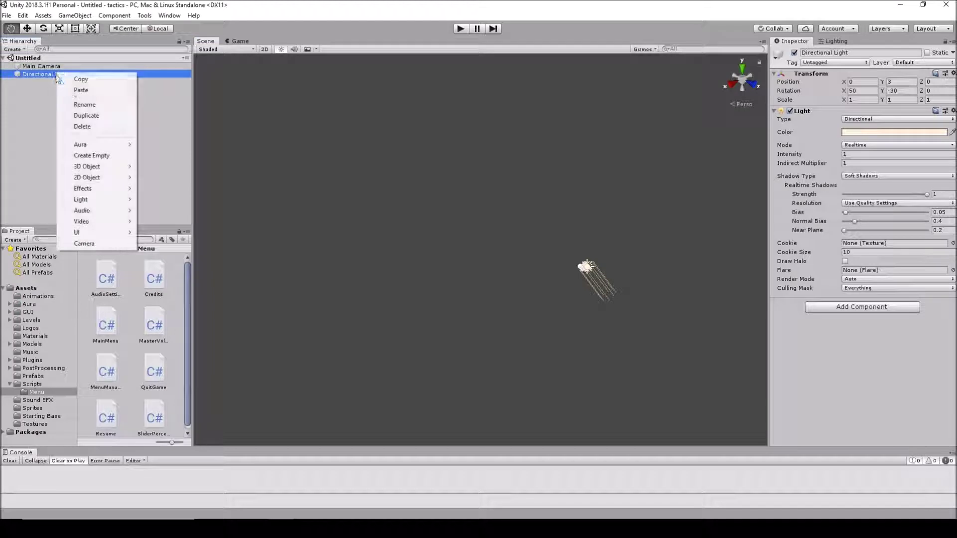
pyautogui.click(84, 127)
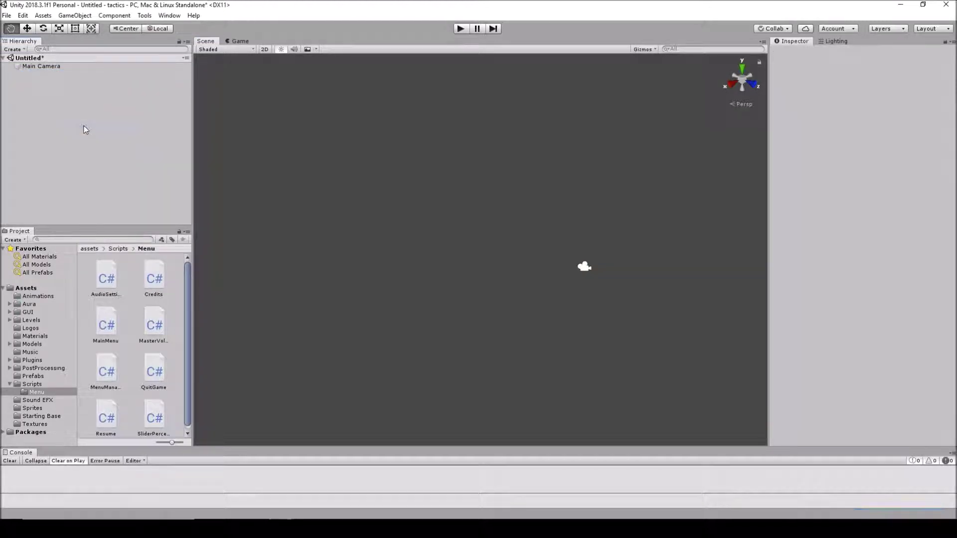
pyautogui.click(265, 49)
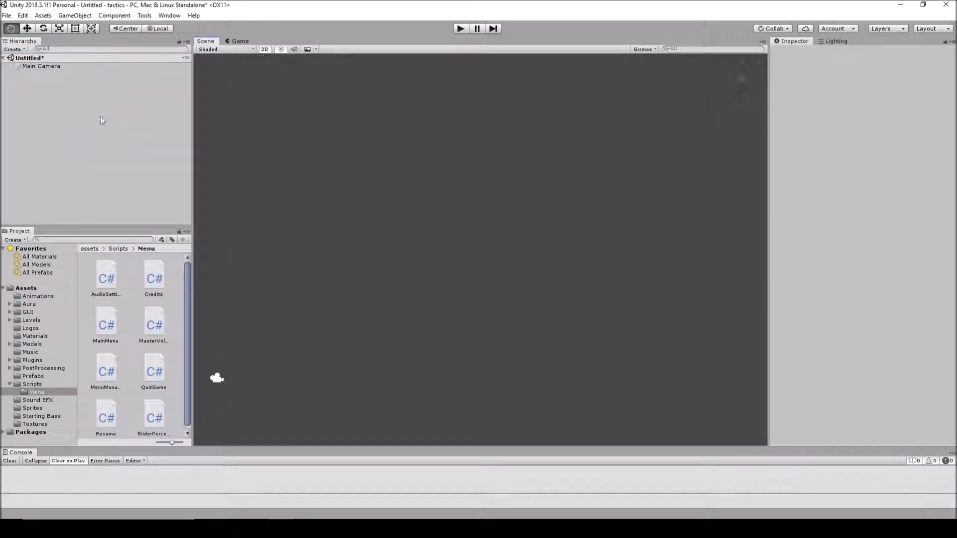
pyautogui.rightClick(66, 113)
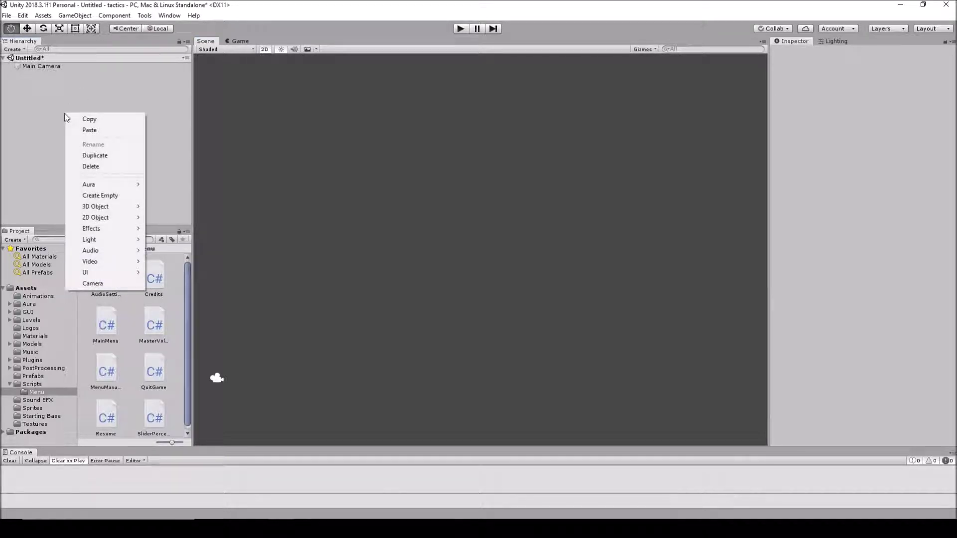
# Step: Add a UI Image with its canvas and place it at position 0, 0
pyautogui.moveTo(111, 187)
pyautogui.moveTo(132, 273)
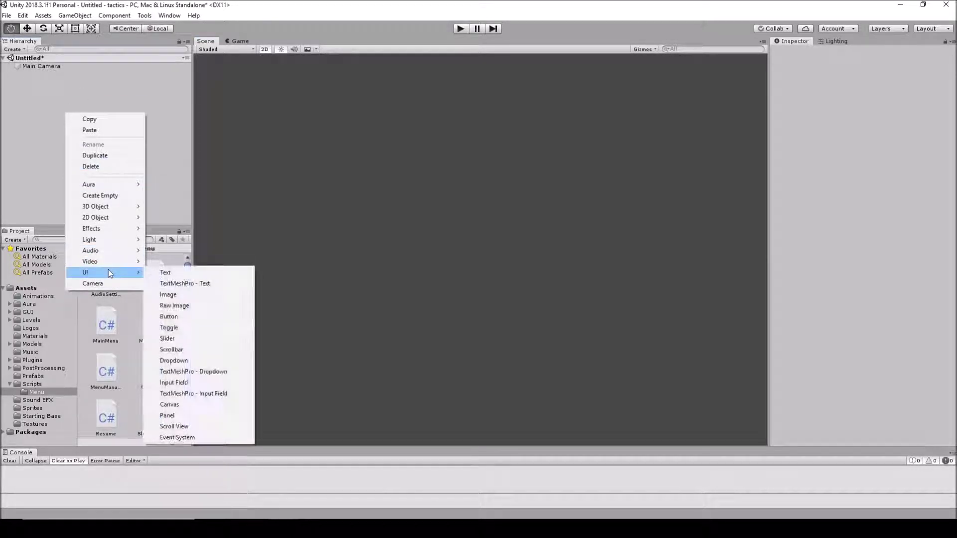
pyautogui.click(168, 295)
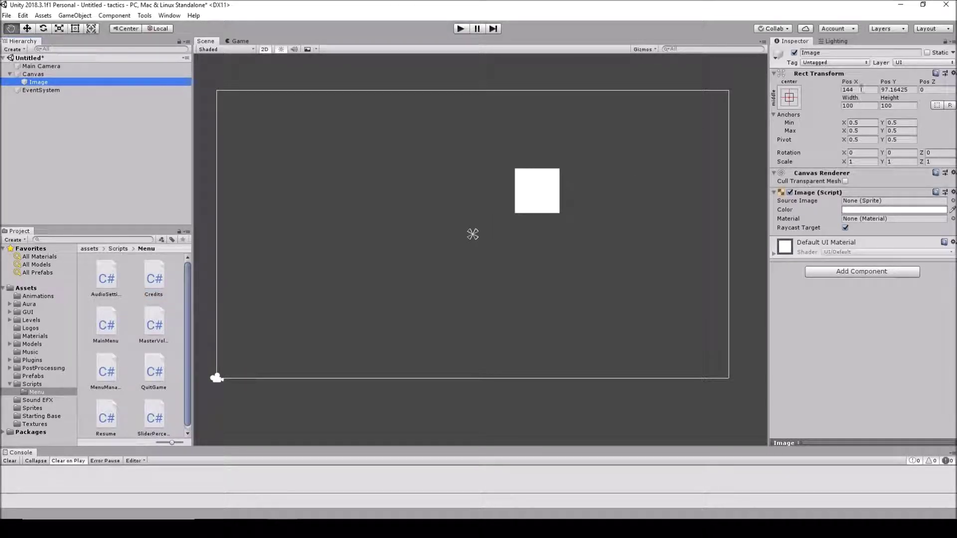
pyautogui.click(846, 83)
pyautogui.write('0')
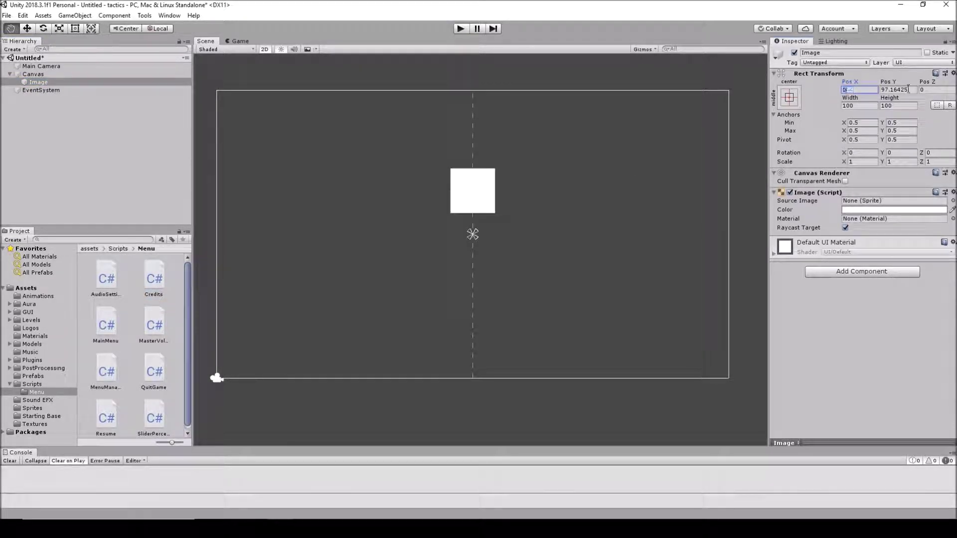
pyautogui.press('Tab')
pyautogui.write('0')
# Step: Make the image black, size it 1600 × 900, and preview it in the Game view
pyautogui.click(867, 210)
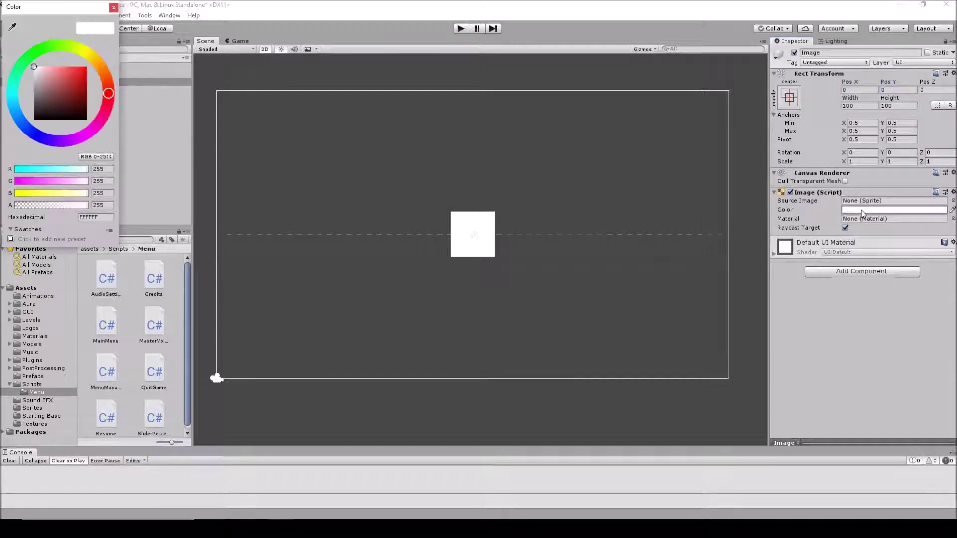
pyautogui.moveTo(54, 97); pyautogui.dragTo(32, 122)
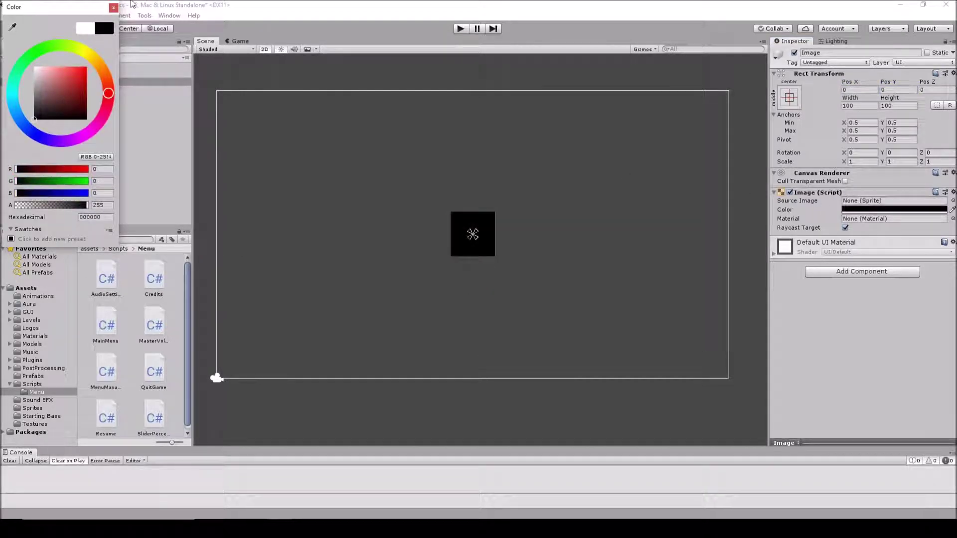
pyautogui.click(113, 8)
pyautogui.click(858, 105)
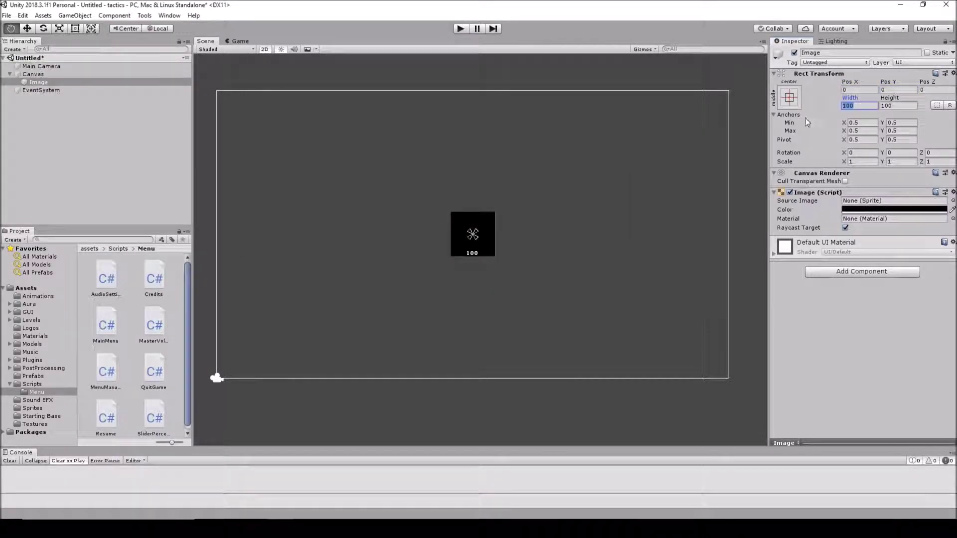
pyautogui.write('1600')
pyautogui.press('Tab')
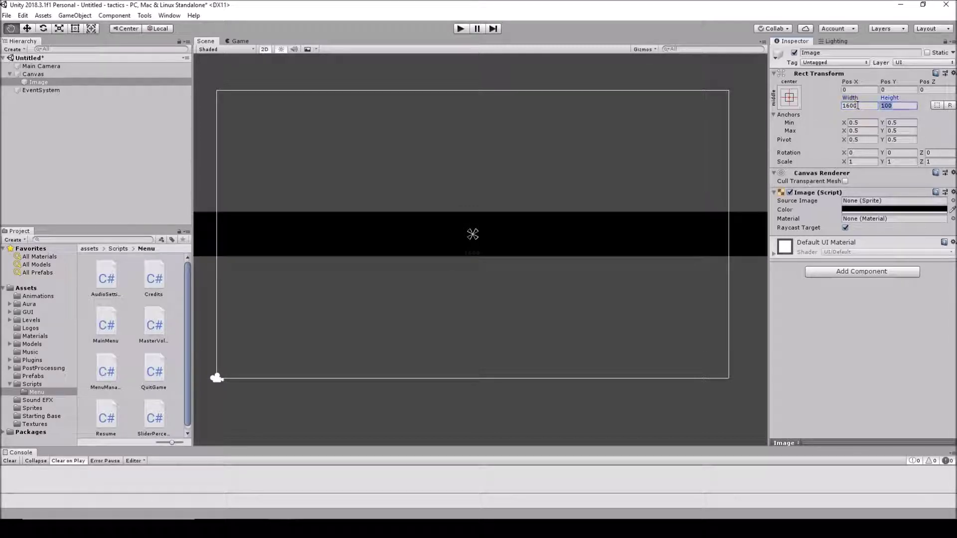
pyautogui.write('900')
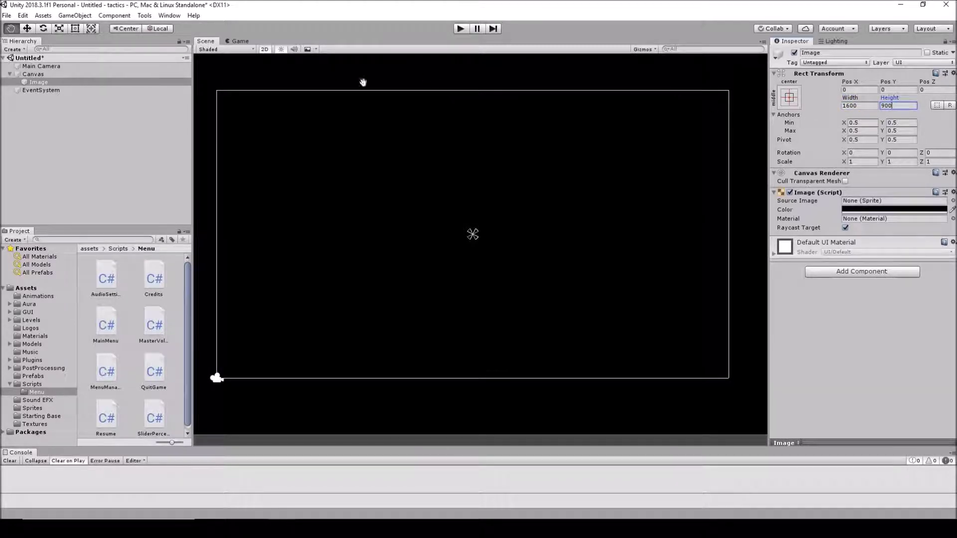
pyautogui.click(237, 41)
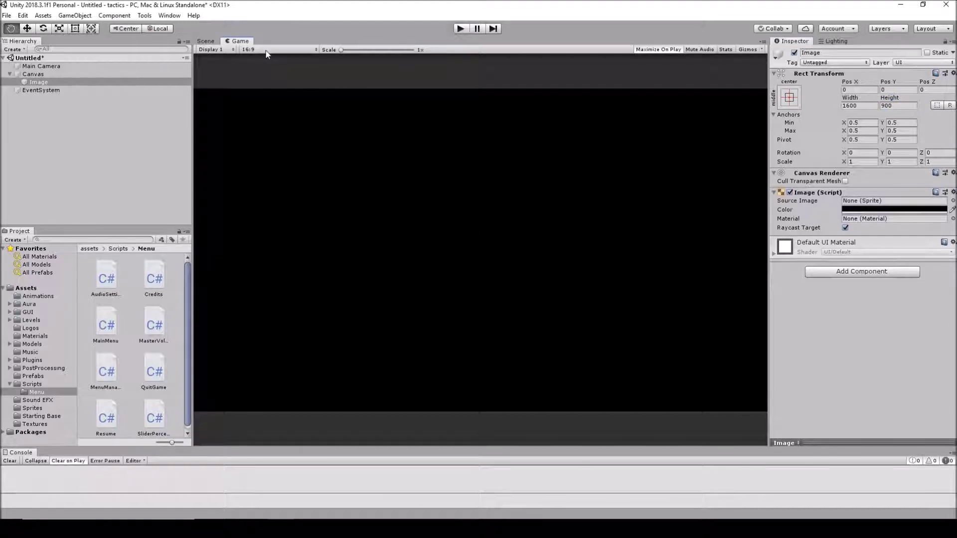
# Step: Anchor the image with the stretch-stretch preset so it fills the canvas
pyautogui.click(206, 41)
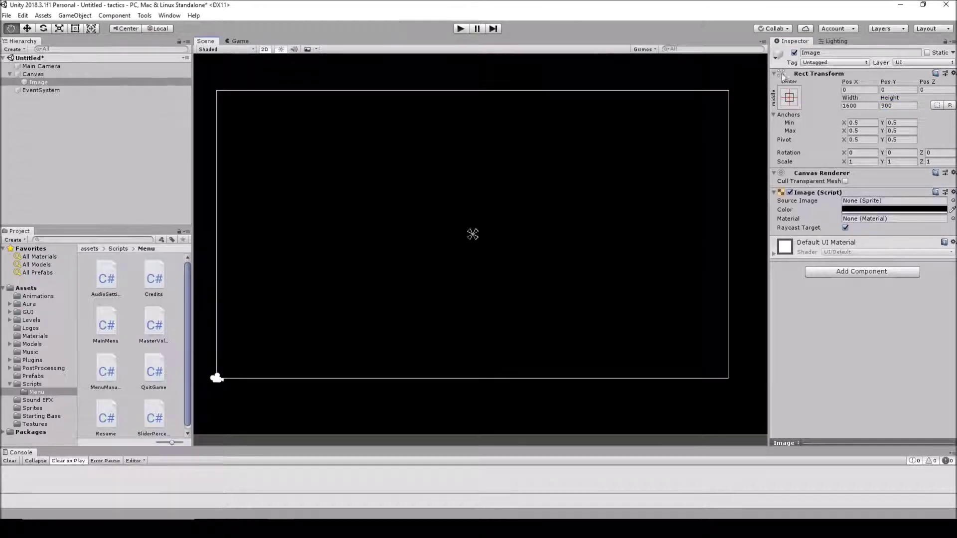
pyautogui.click(789, 98)
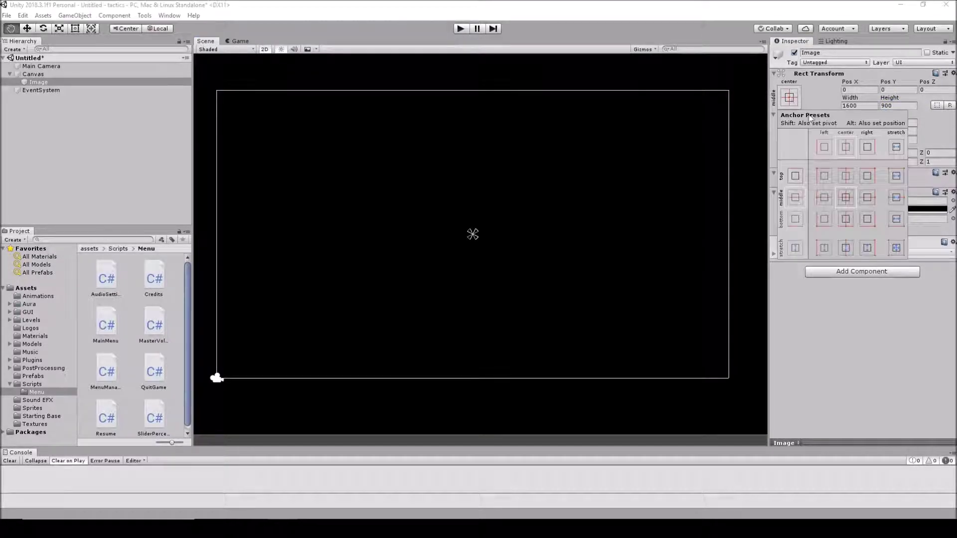
pyautogui.click(896, 248)
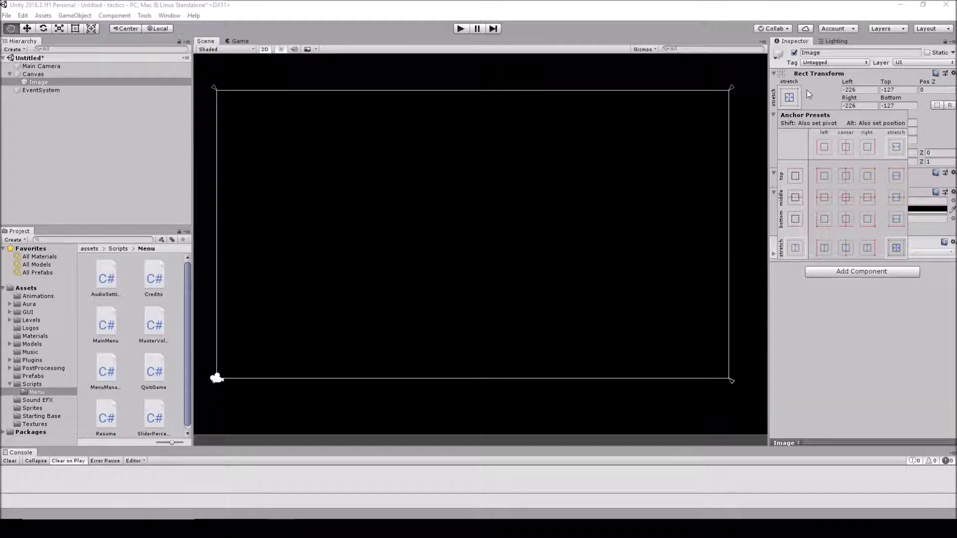
pyautogui.click(459, 29)
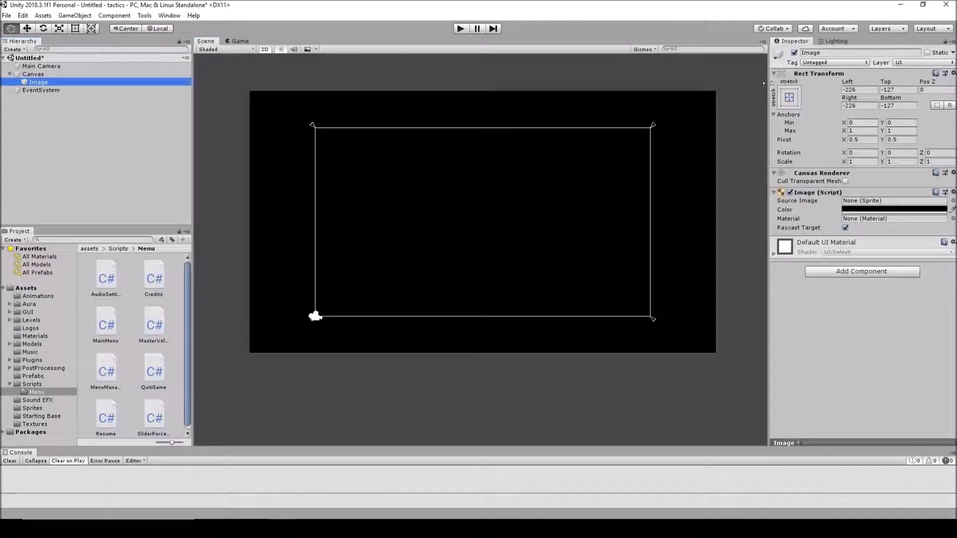
# Step: Rename the image object to 'BackGround'
pyautogui.doubleClick(812, 53)
pyautogui.write('Ba')
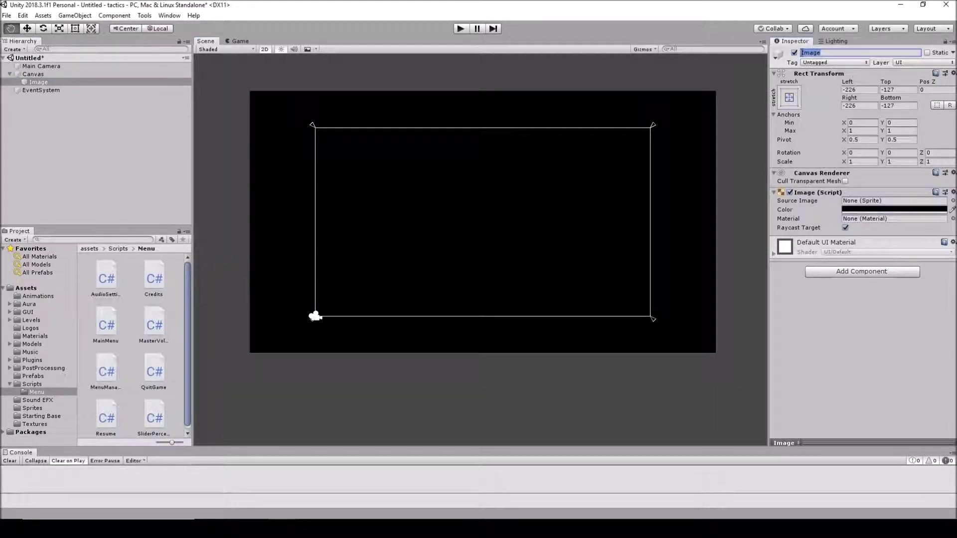
pyautogui.write('ckgroun')
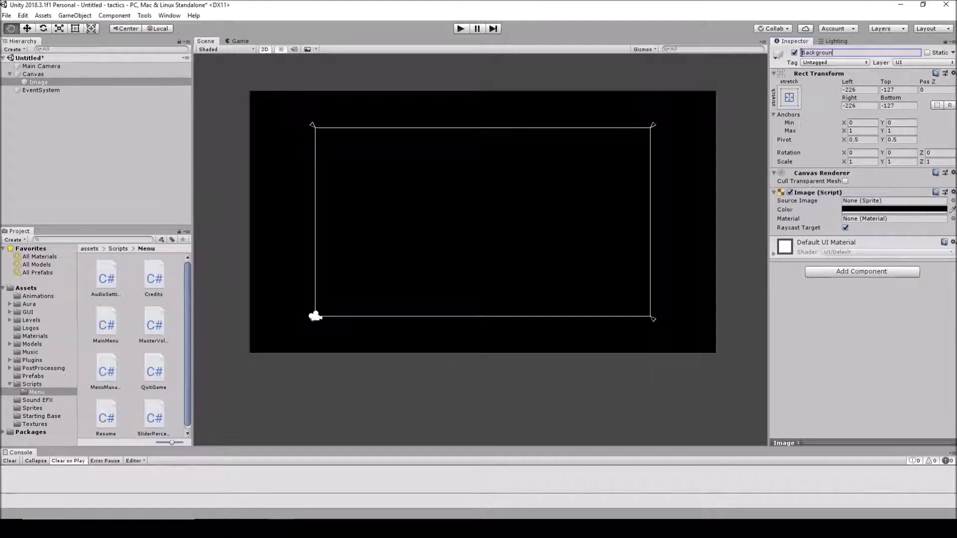
pyautogui.write('d')
pyautogui.press('Delete')
pyautogui.write('G')
pyautogui.press('Return')
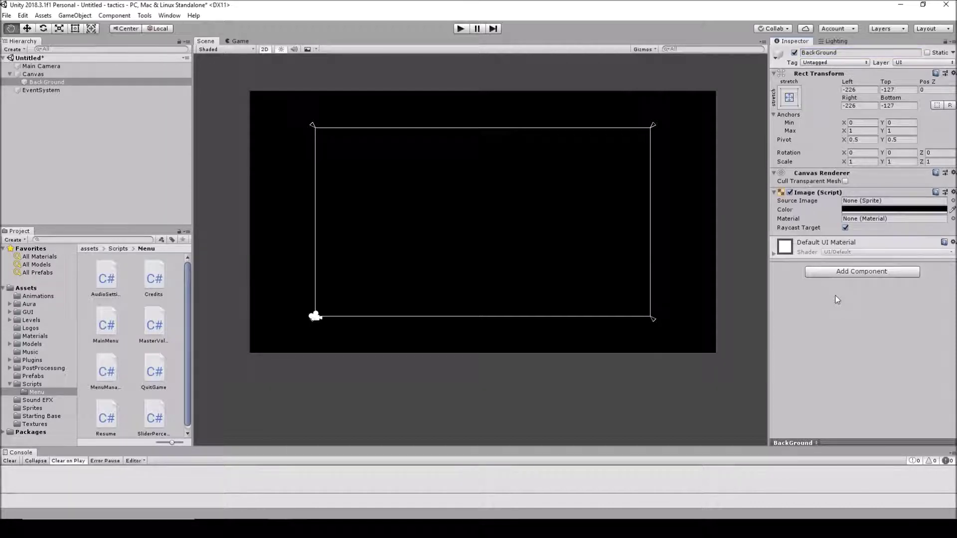
# Step: Add a UI Button inside BackGround, disable its Image component, and expand it in the Hierarchy
pyautogui.rightClick(78, 82)
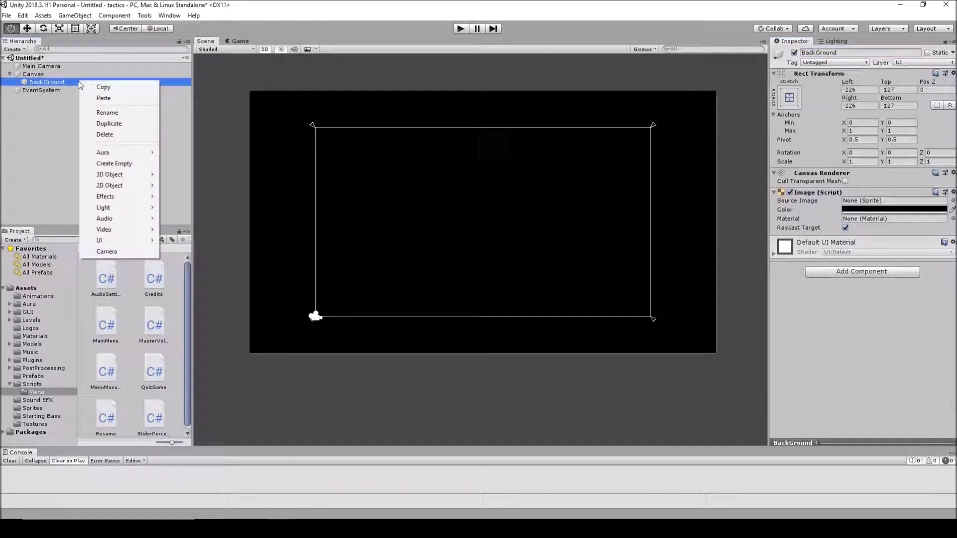
pyautogui.moveTo(125, 243)
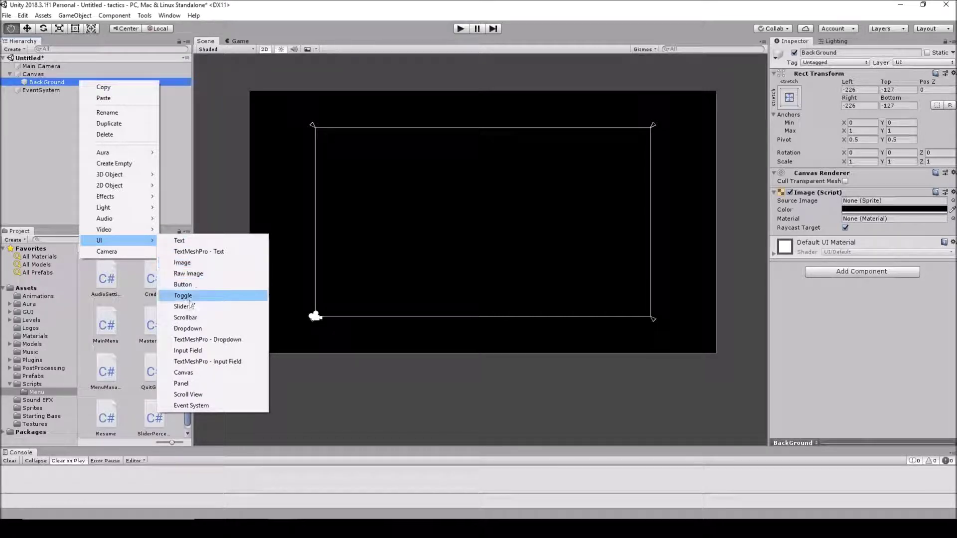
pyautogui.click(194, 284)
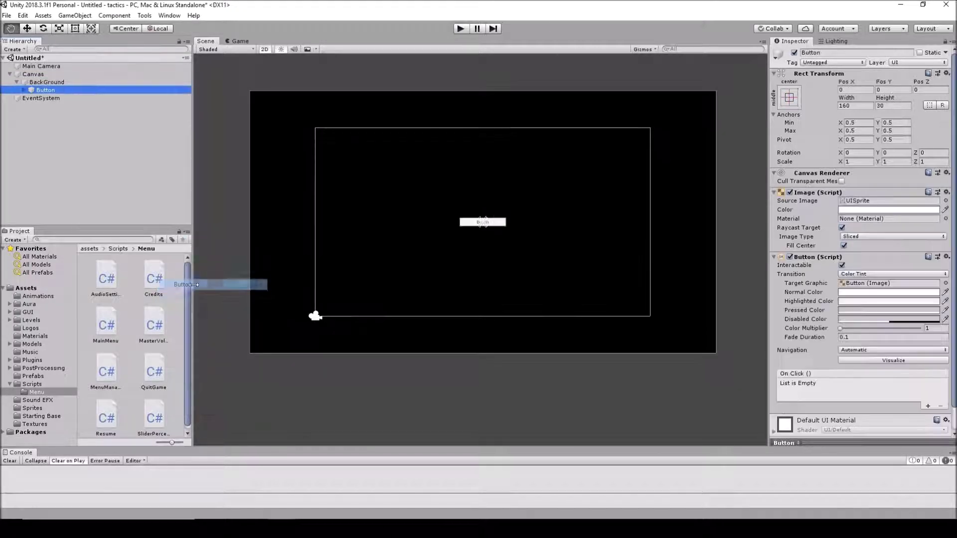
pyautogui.click(790, 192)
pyautogui.scroll(2, 474, 231)
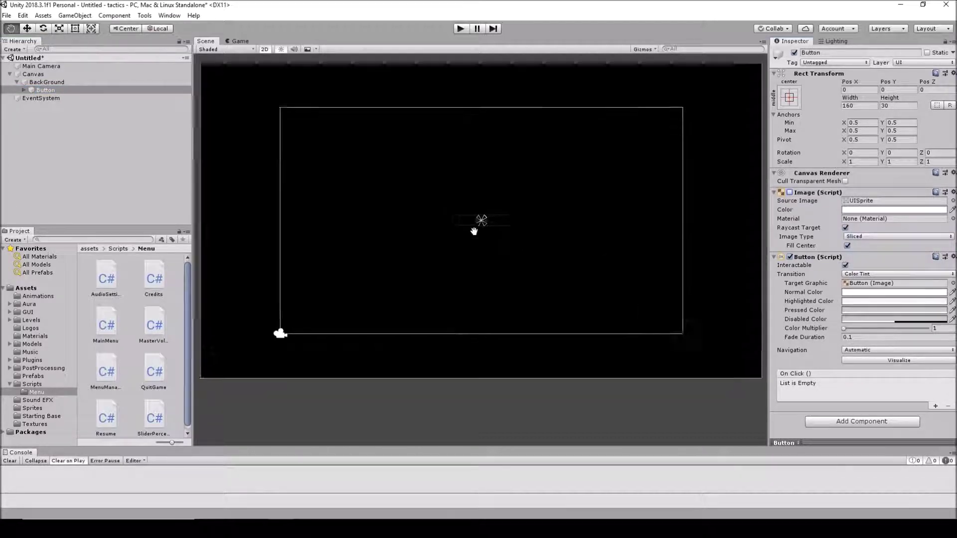
pyautogui.scroll(3, 474, 231)
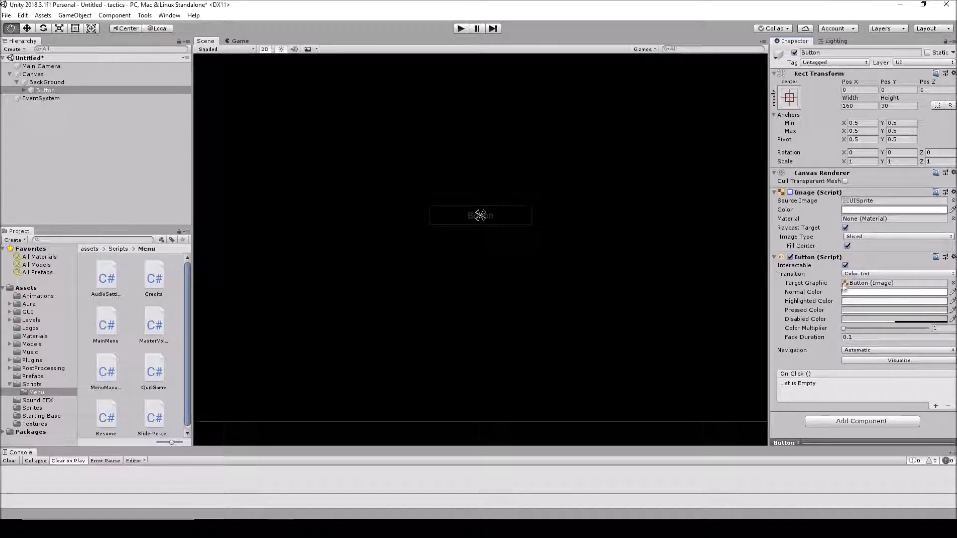
pyautogui.click(24, 90)
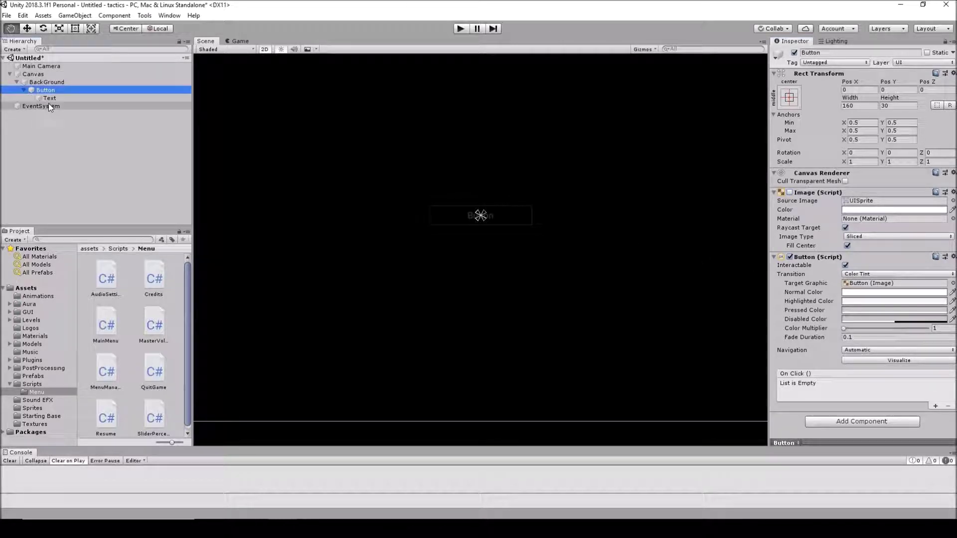
# Step: Change the button label to 'New Game' and rename its Text object 'New Game Button'
pyautogui.click(49, 98)
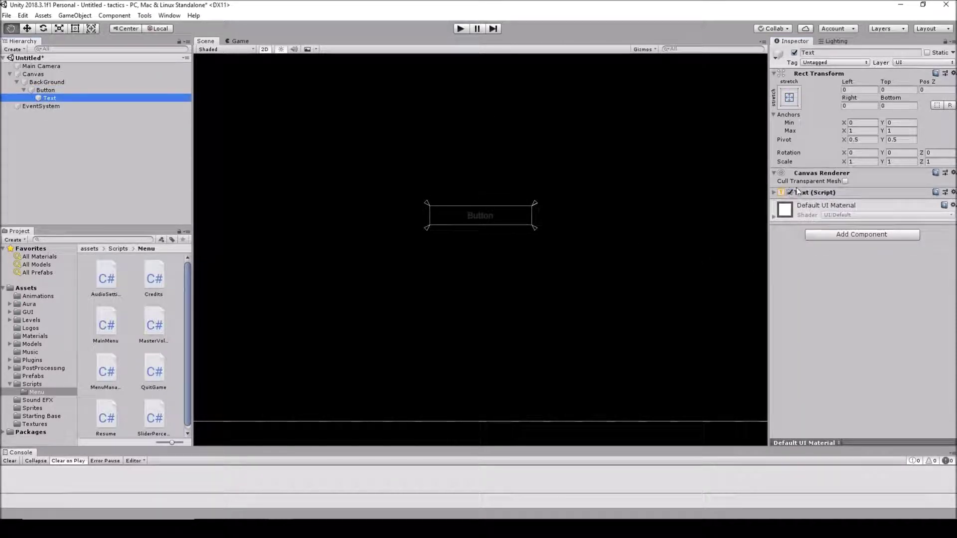
pyautogui.click(774, 193)
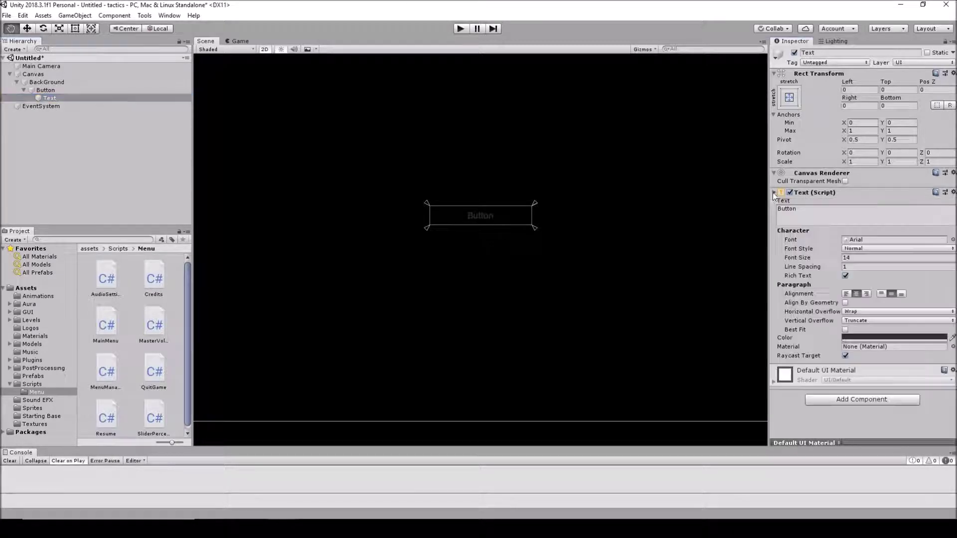
pyautogui.click(801, 206)
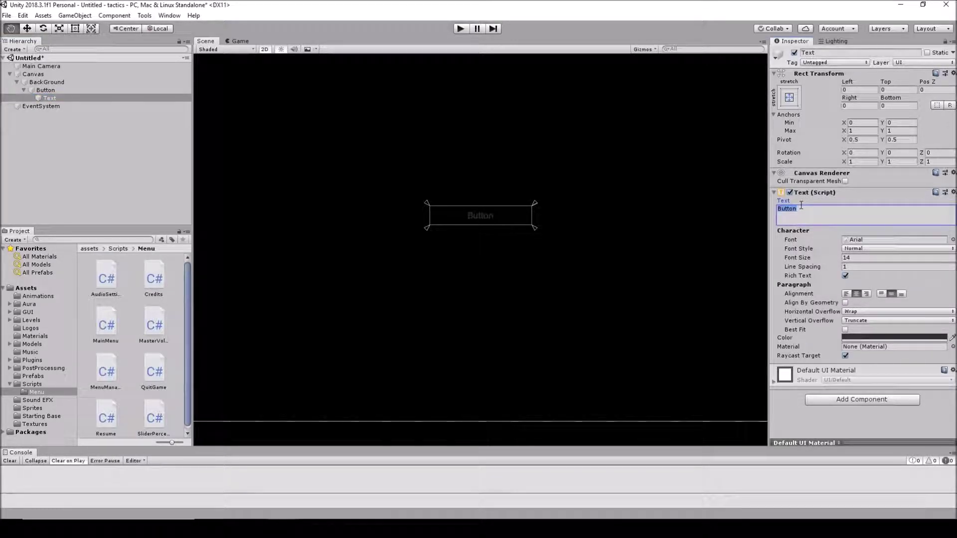
pyautogui.write('New Game')
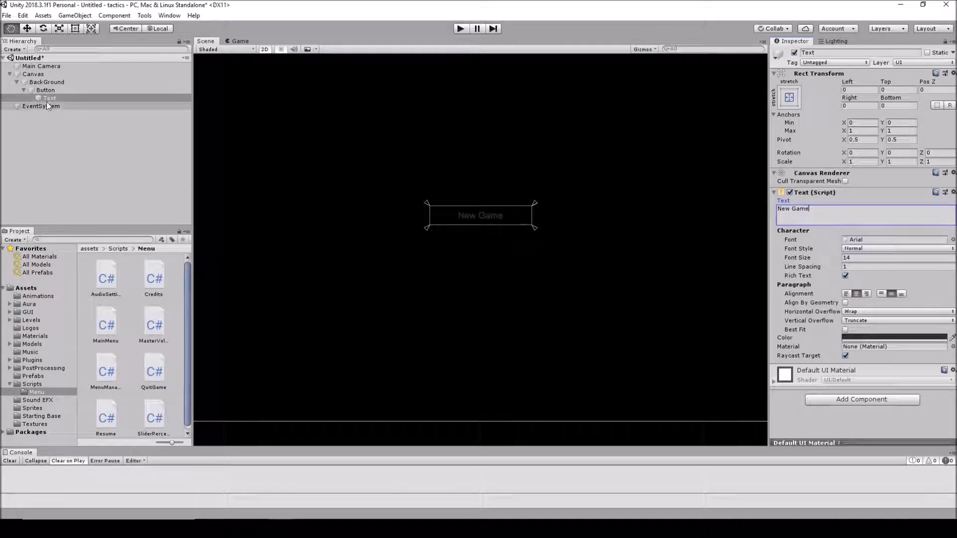
pyautogui.click(821, 51)
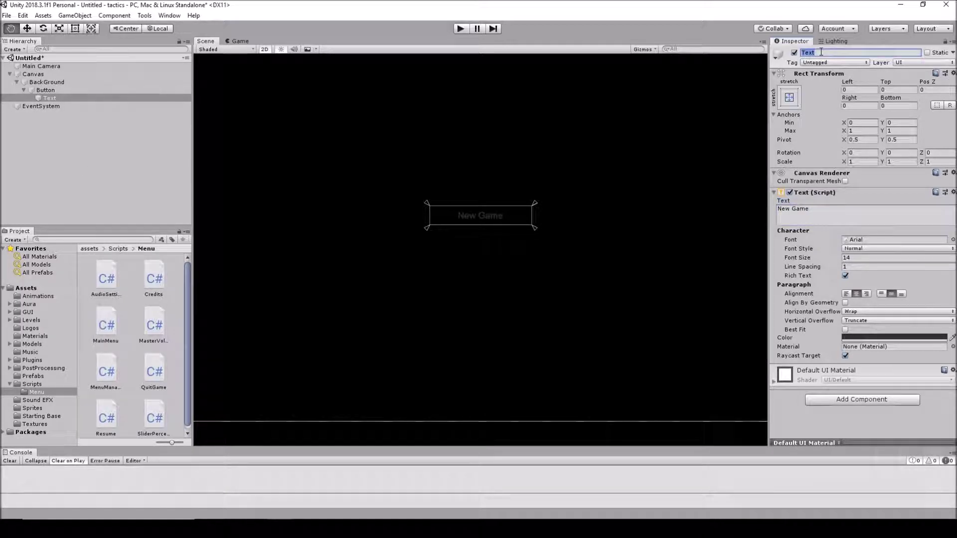
pyautogui.write('New Game Butto')
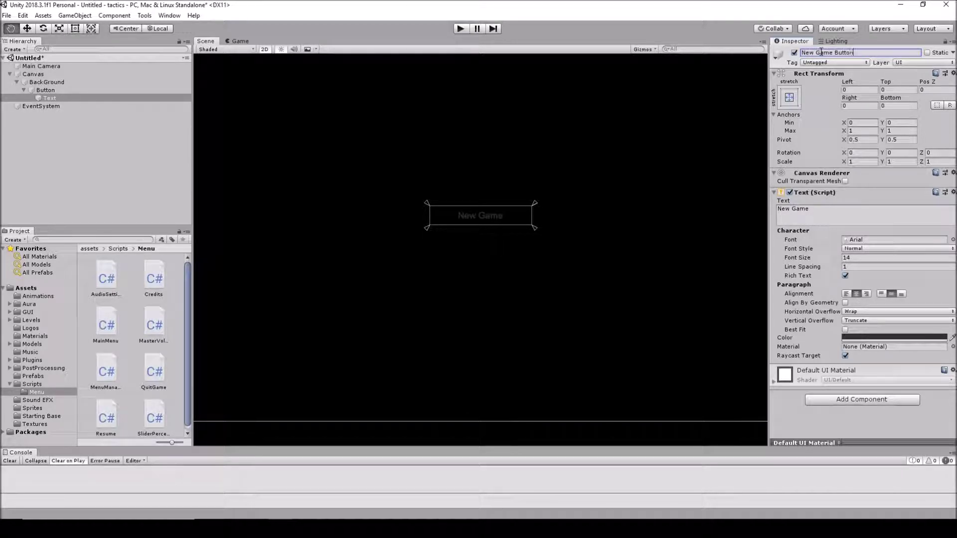
pyautogui.write('n')
pyautogui.press('Return')
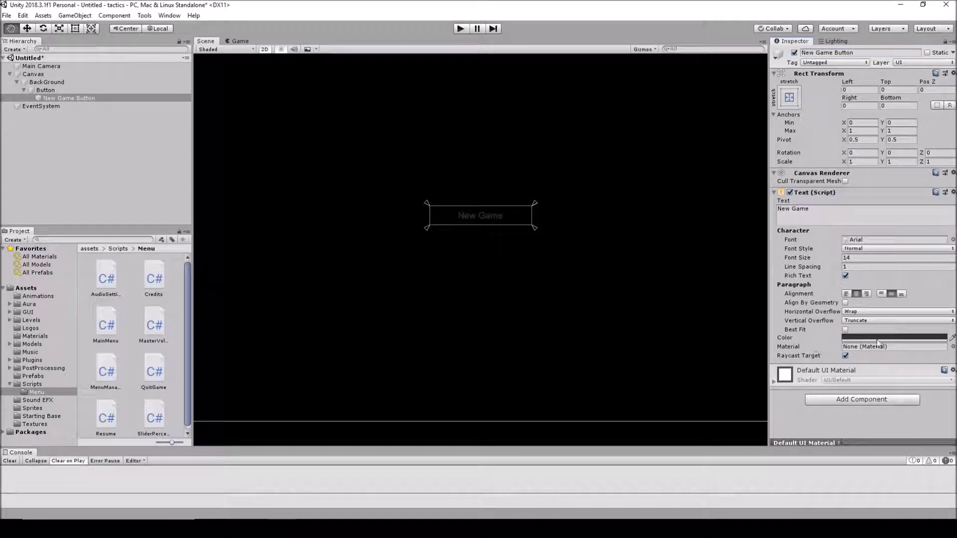
# Step: Add an Outline component to the New Game text and colour it white (FFFFFF)
pyautogui.click(855, 401)
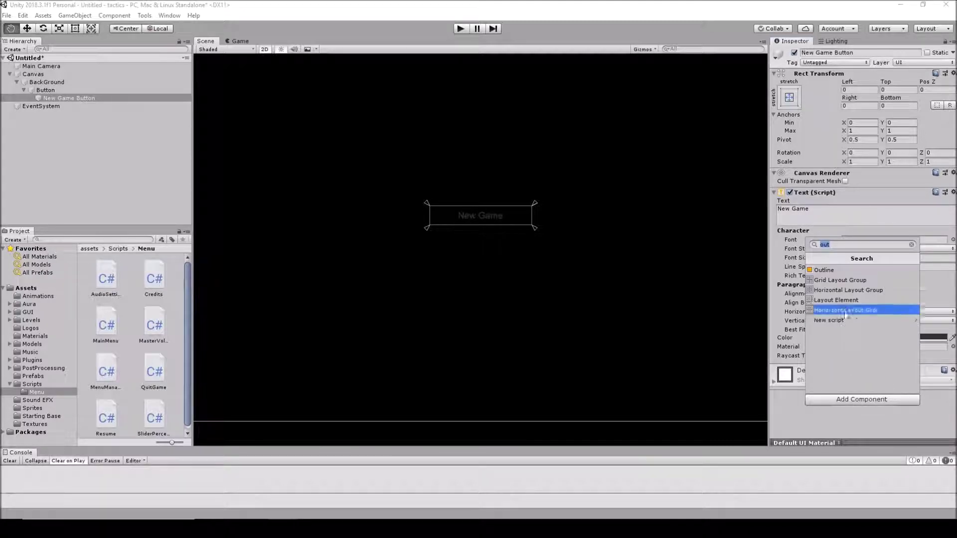
pyautogui.click(828, 272)
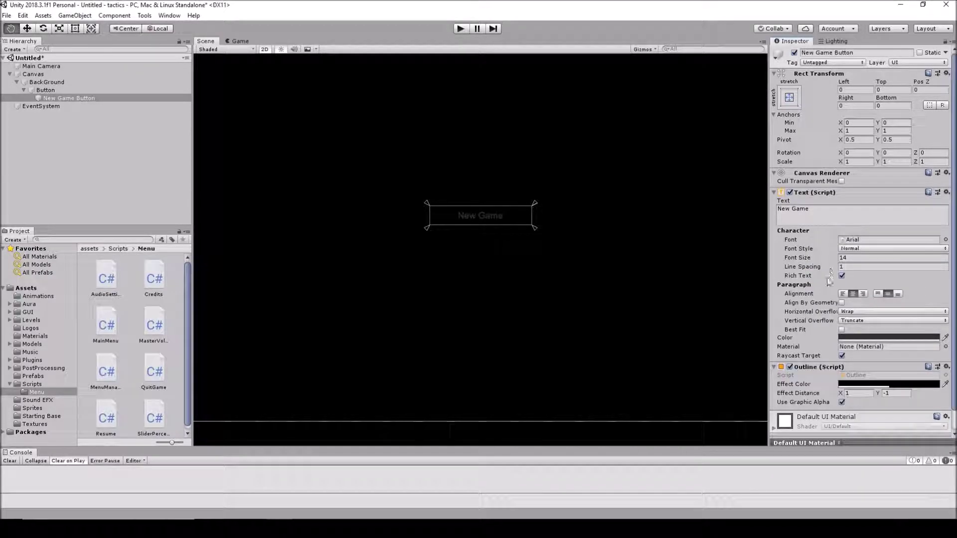
pyautogui.click(850, 339)
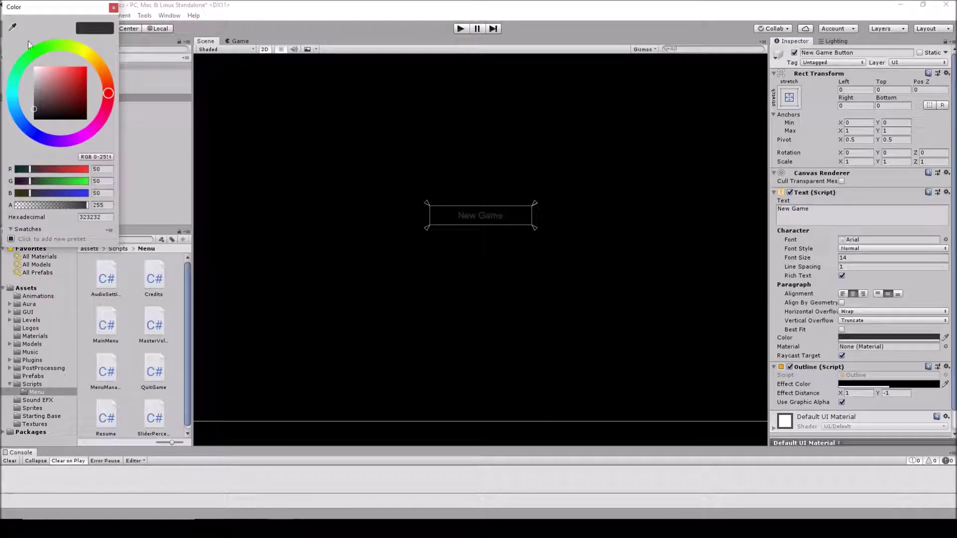
pyautogui.moveTo(47, 100); pyautogui.dragTo(33, 65)
pyautogui.click(113, 8)
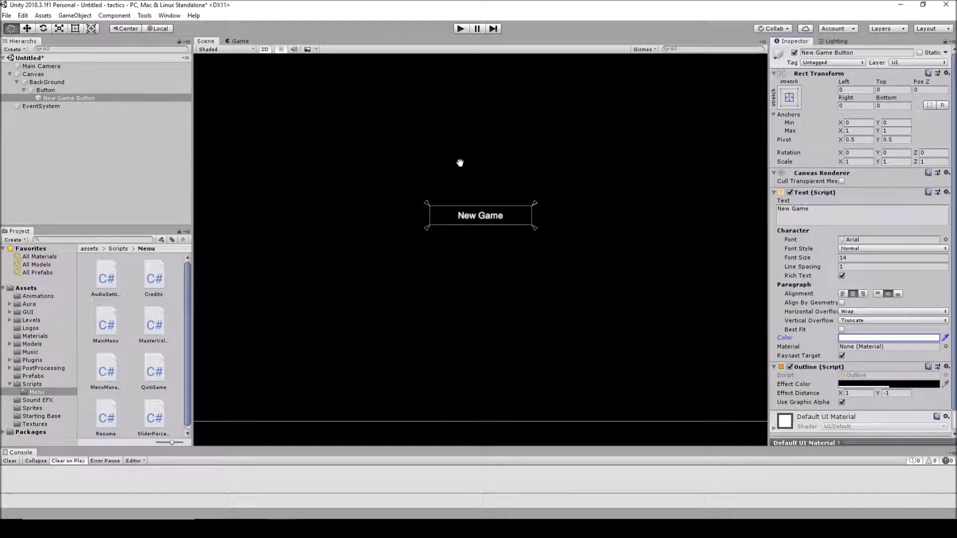
pyautogui.click(480, 215)
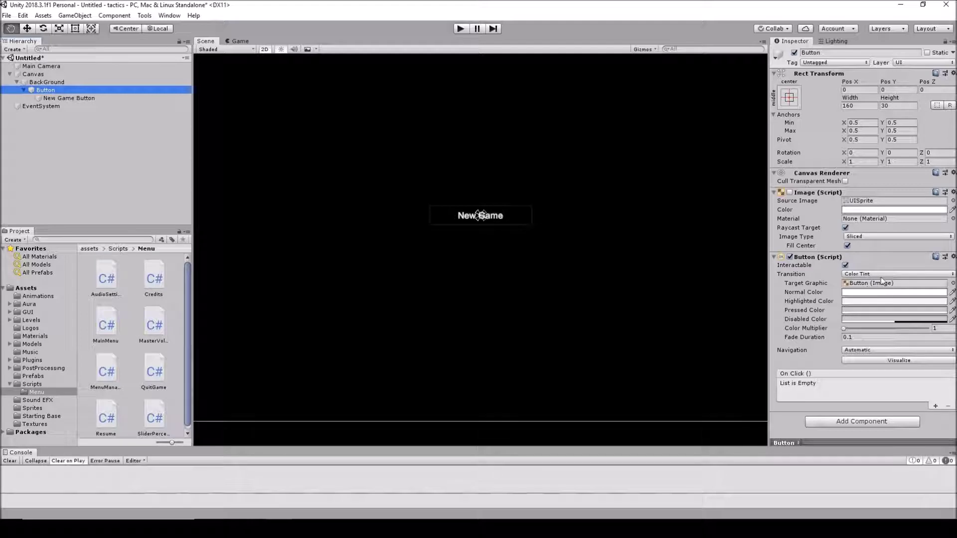
# Step: Set the button's Target Graphic to New Game Button and its Normal Color to 185, 185, 185
pyautogui.moveTo(53, 98); pyautogui.dragTo(867, 289)
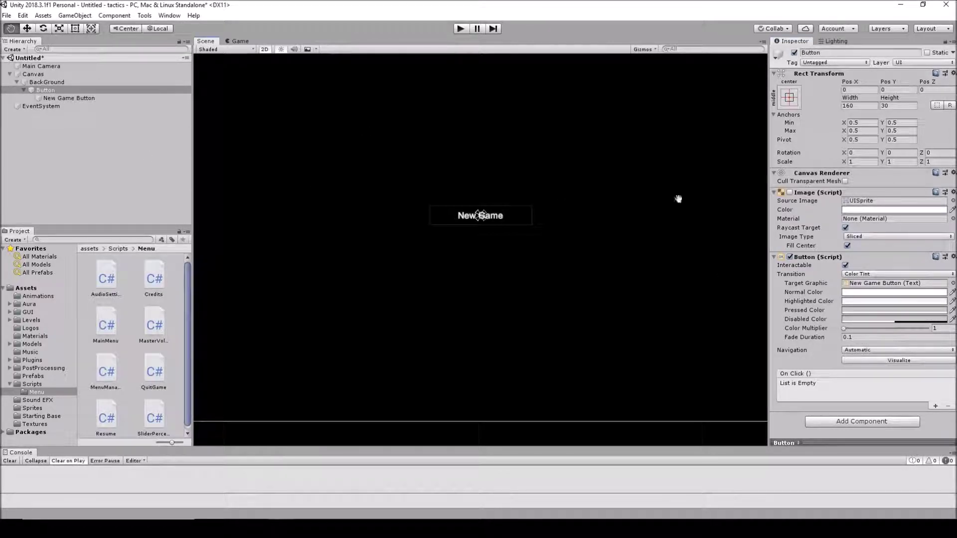
pyautogui.click(850, 293)
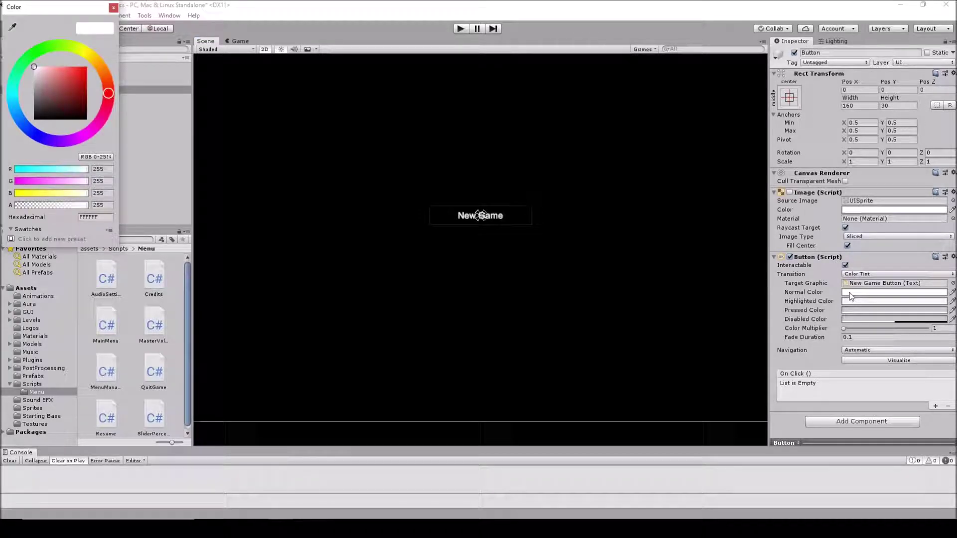
pyautogui.click(103, 169)
pyautogui.write('185')
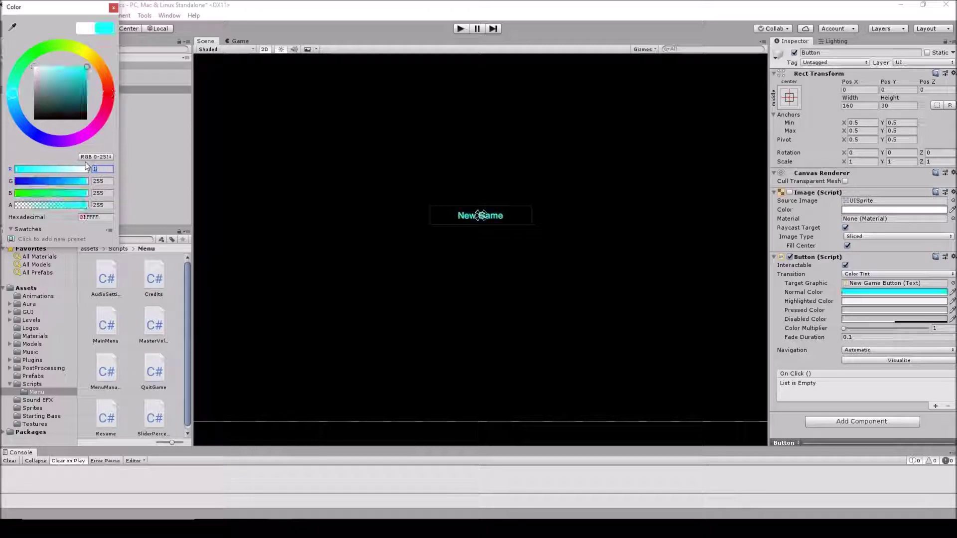
pyautogui.click(110, 181)
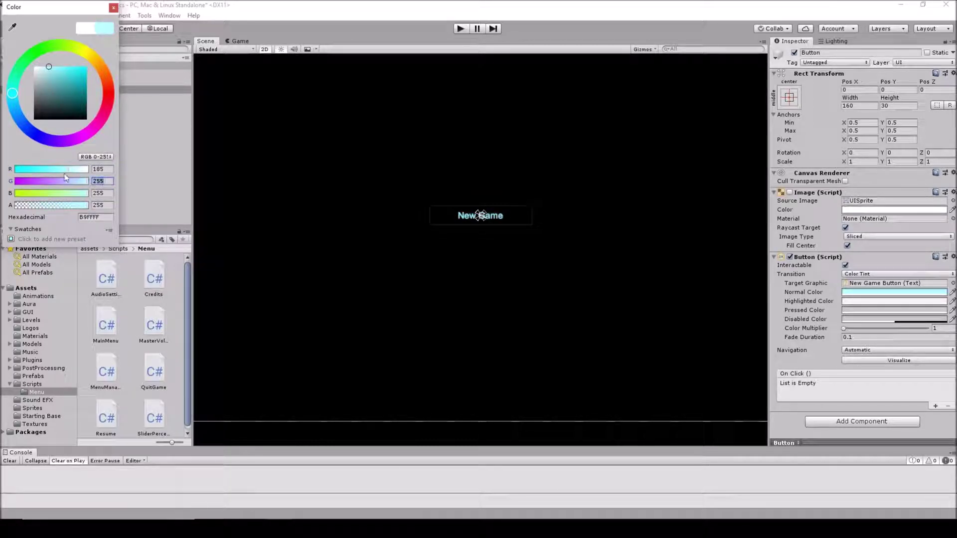
pyautogui.write('185')
pyautogui.click(105, 193)
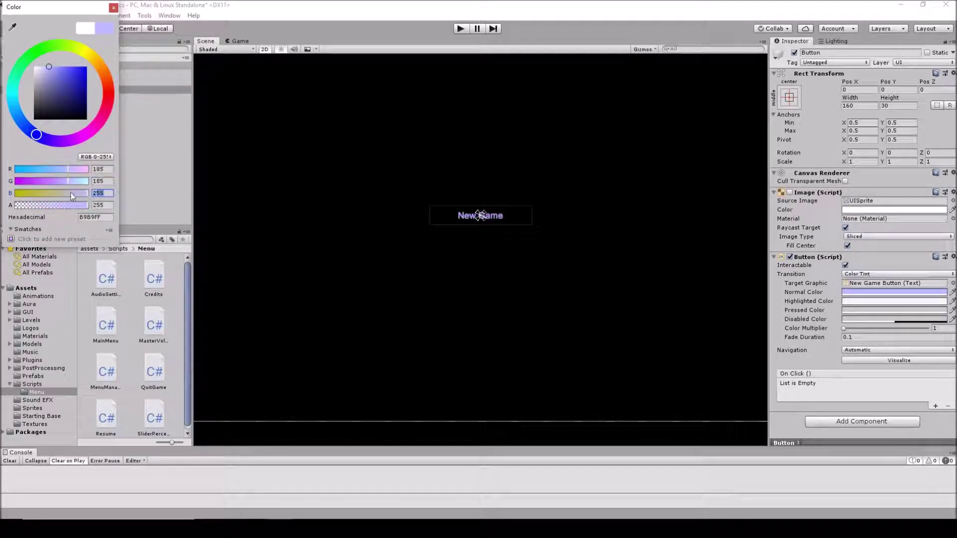
pyautogui.write('185')
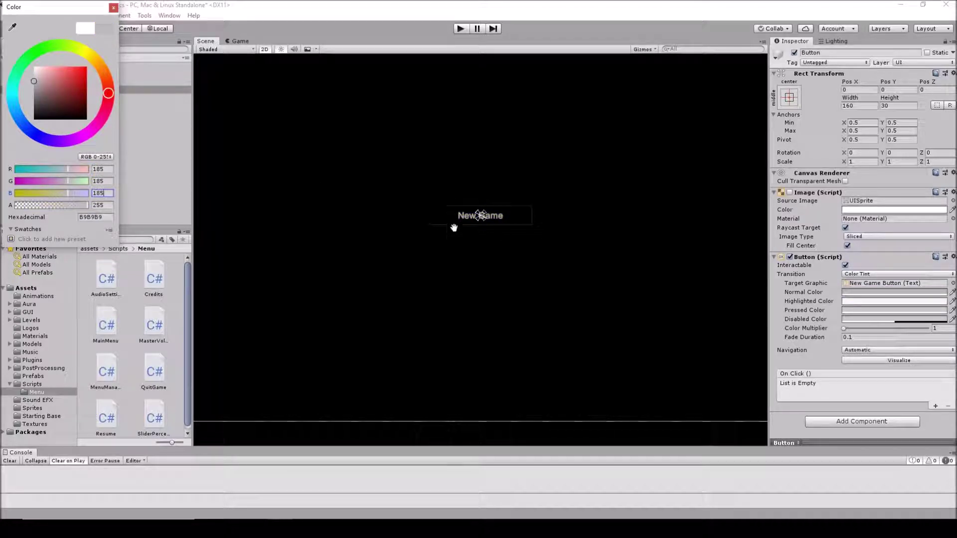
pyautogui.click(113, 8)
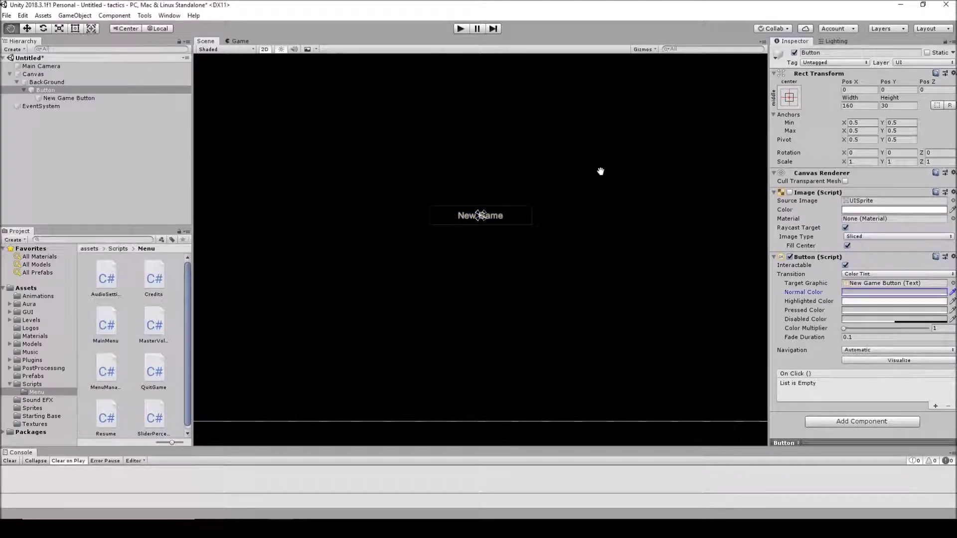
pyautogui.click(459, 28)
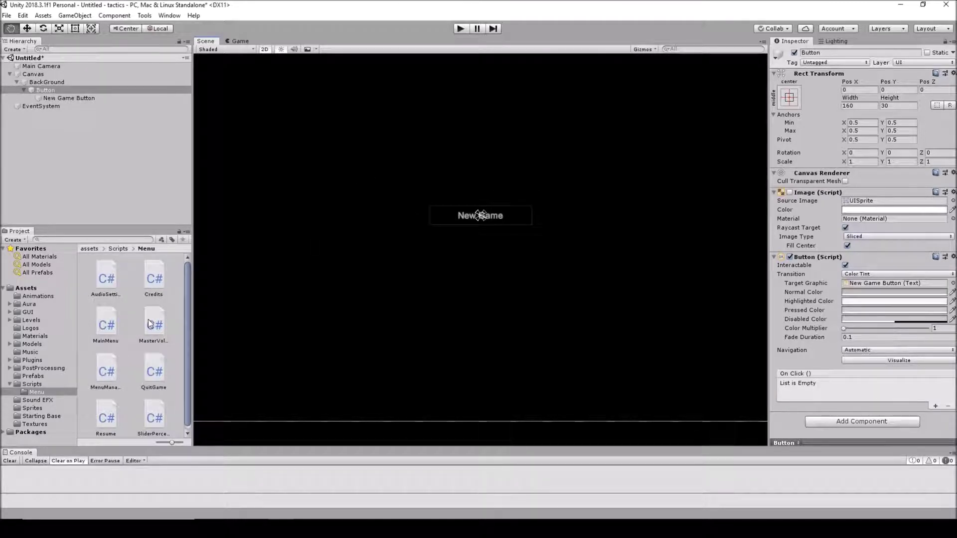
pyautogui.doubleClick(154, 279)
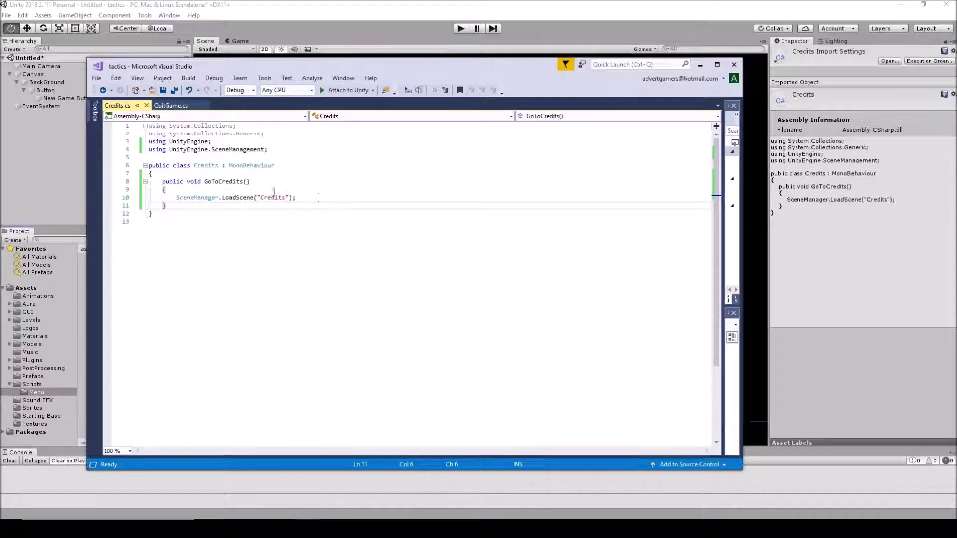
pyautogui.click(384, 53)
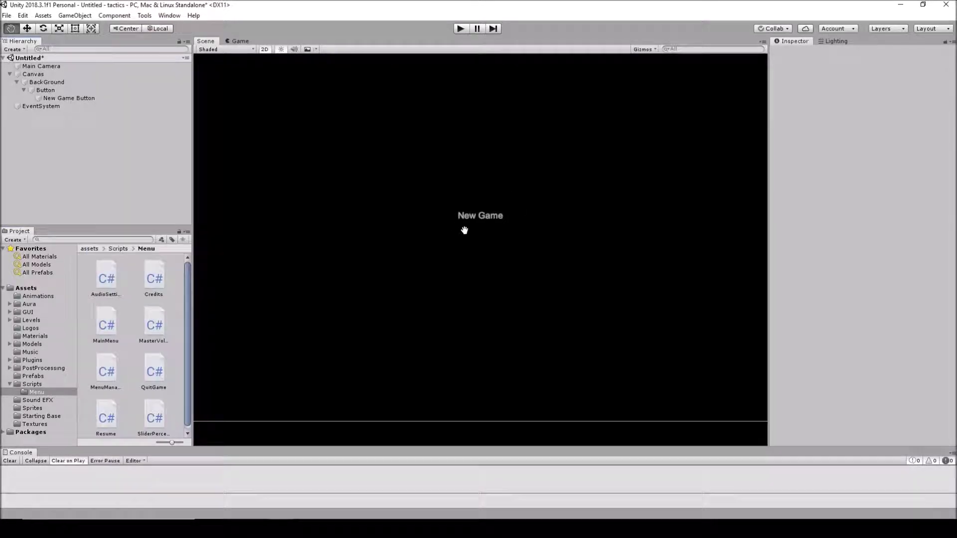
# Step: Attach the Credits script to Button and make its On Click call Credits.GoToCredits()
pyautogui.click(45, 89)
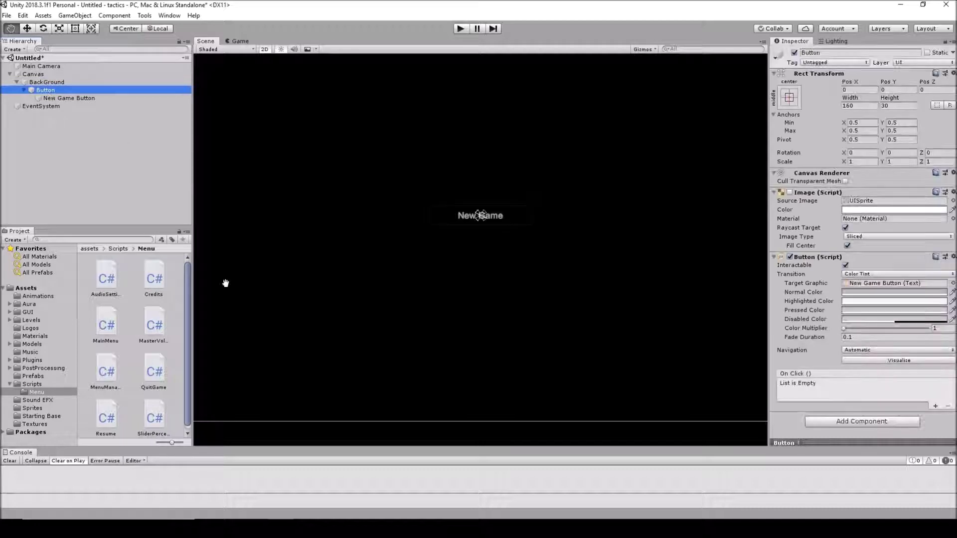
pyautogui.moveTo(152, 280); pyautogui.dragTo(927, 429)
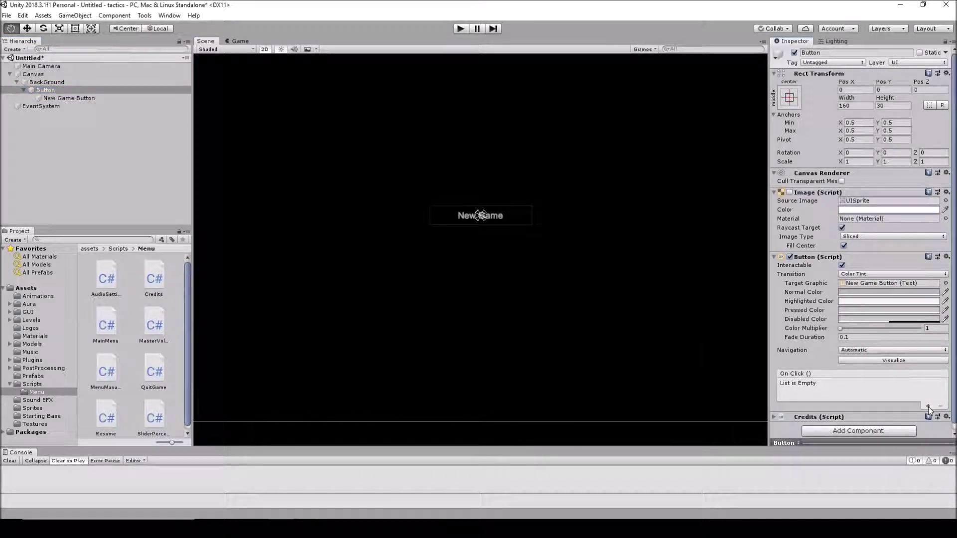
pyautogui.click(928, 406)
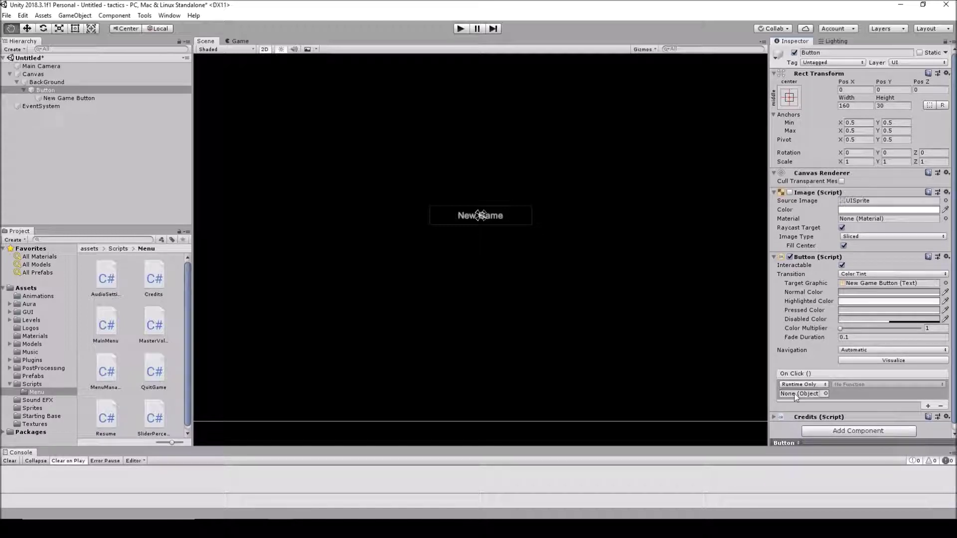
pyautogui.moveTo(50, 90); pyautogui.dragTo(802, 393)
pyautogui.click(860, 383)
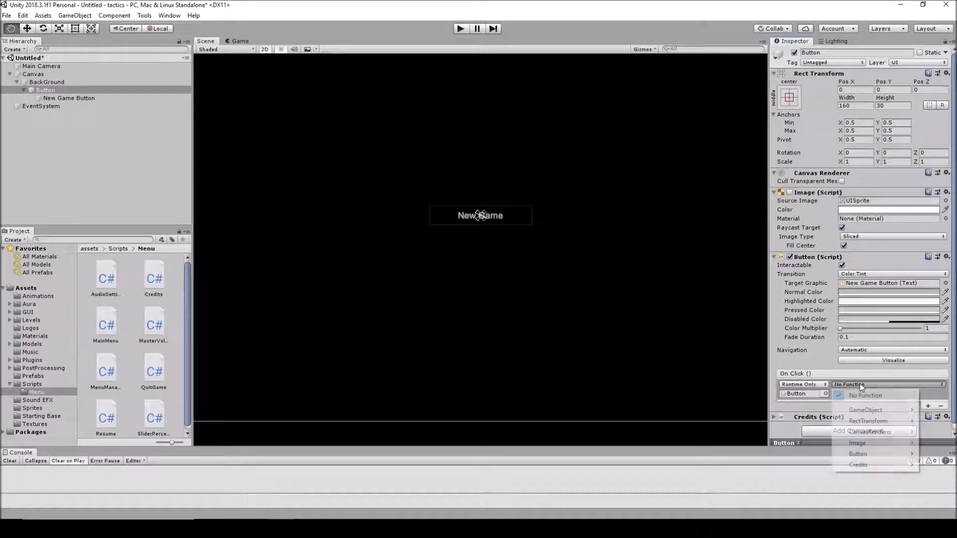
pyautogui.moveTo(872, 468)
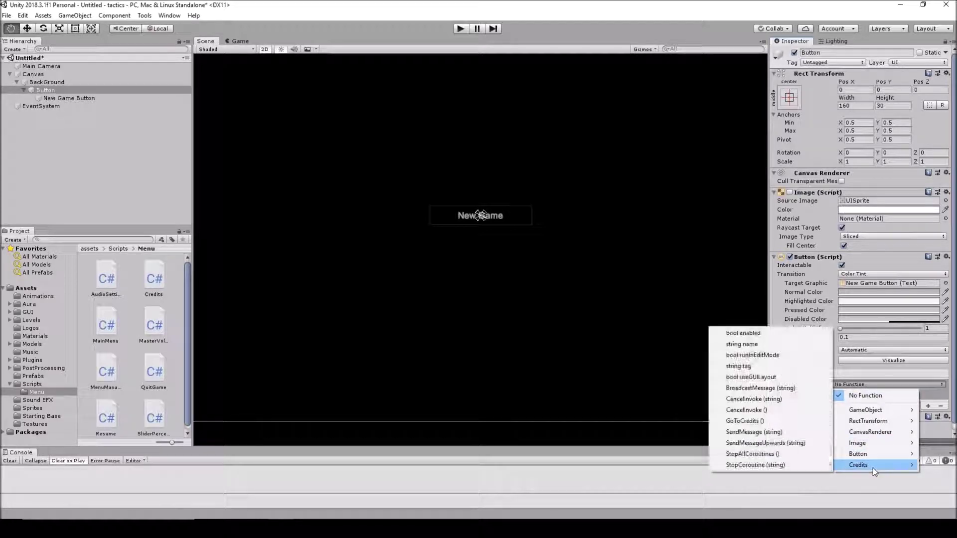
pyautogui.click(747, 423)
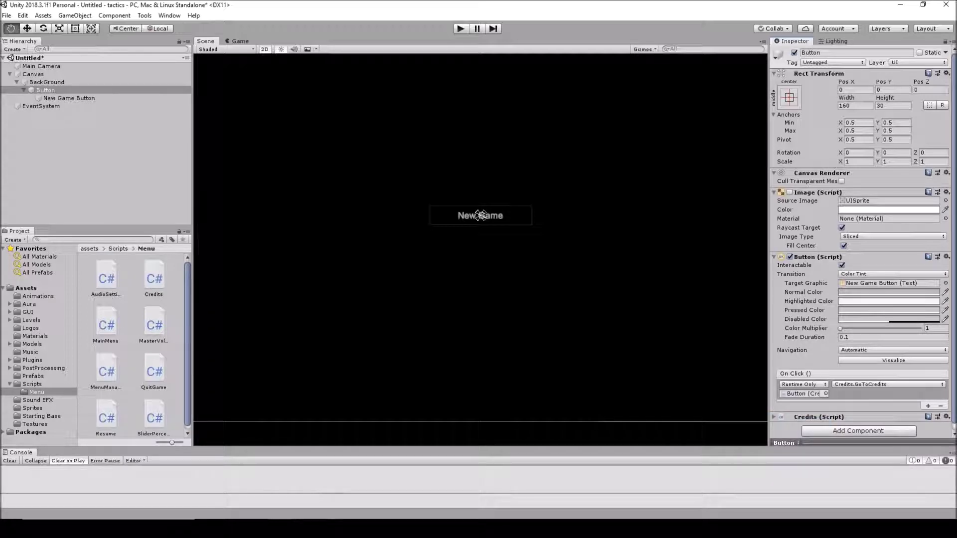
pyautogui.hotkey('alt', 'Tab')
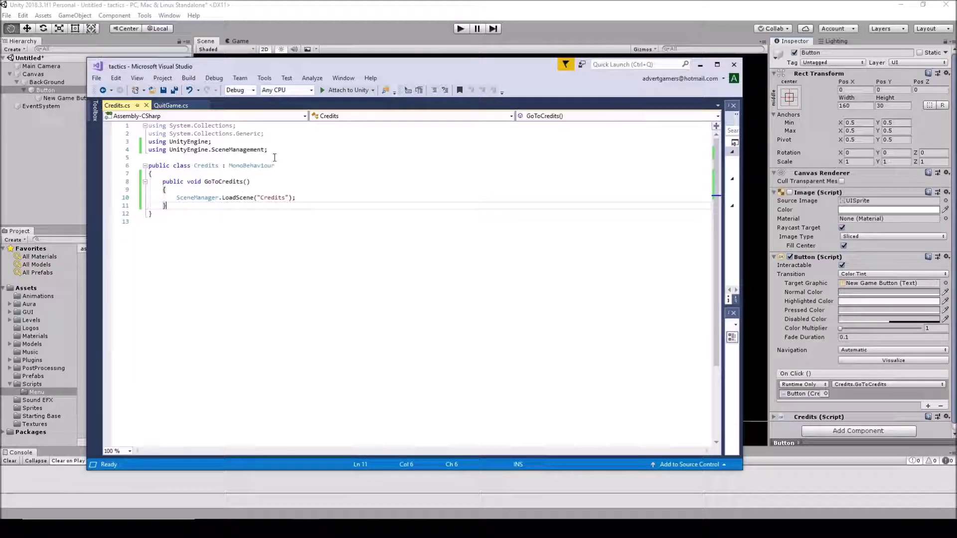
# Step: Minimize Visual Studio, test the New Game button in play mode, then reselect Button
pyautogui.click(700, 65)
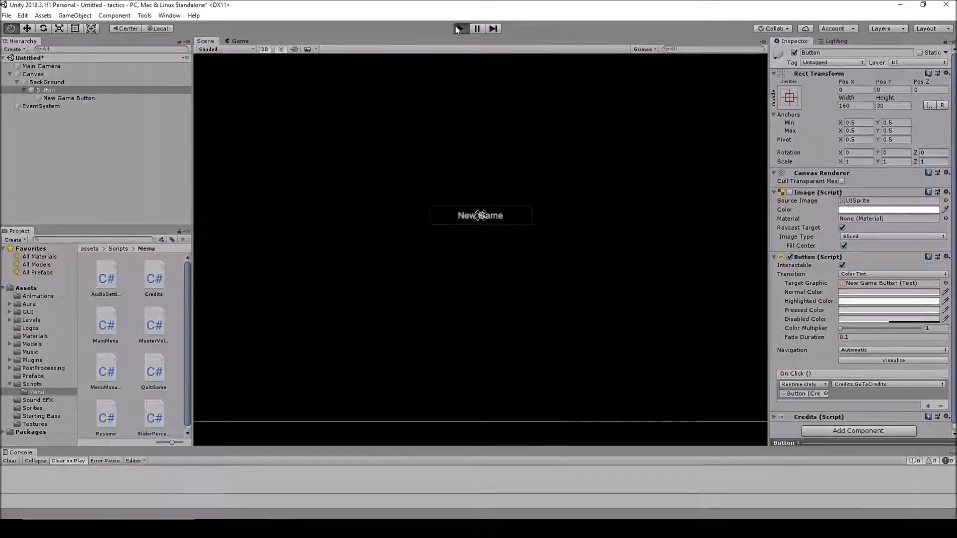
pyautogui.click(456, 28)
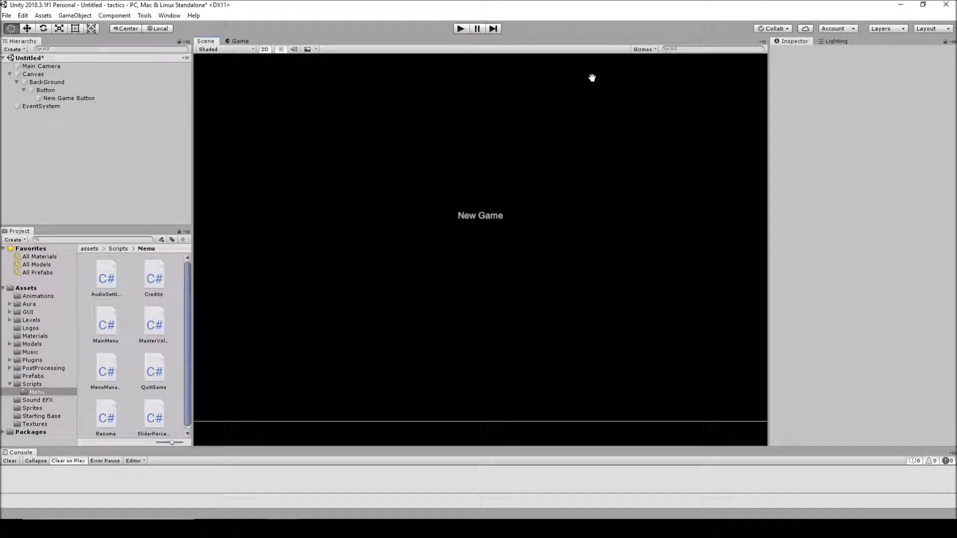
pyautogui.click(46, 90)
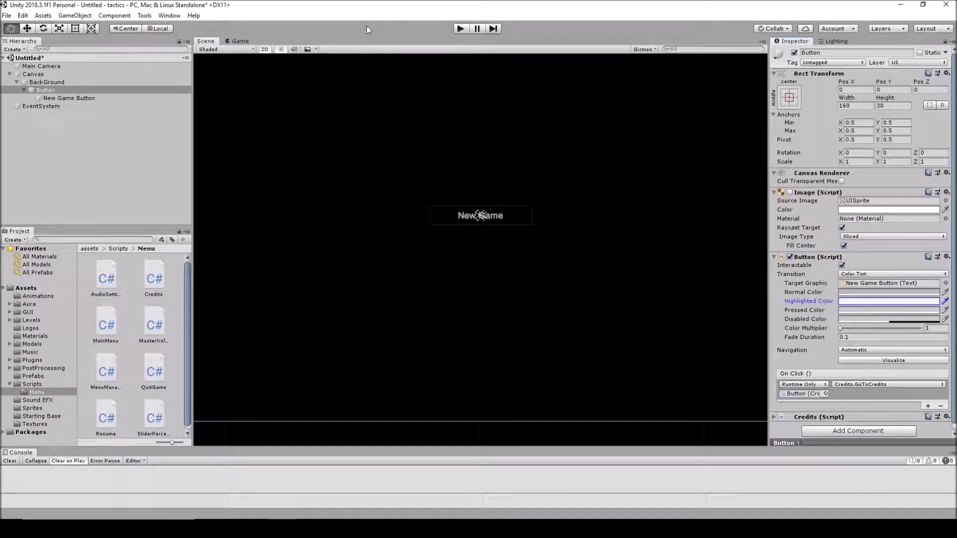